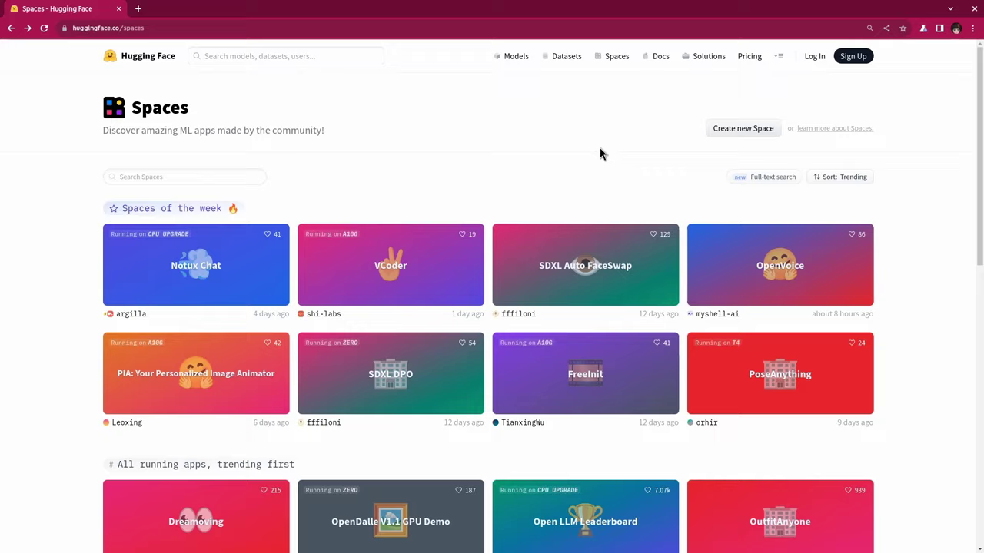
- Scroll down the trending Spaces listing to reach the AI Comic Factory card
scroll(600, 154, "down", 2)
scroll(601, 148, "down", 8)
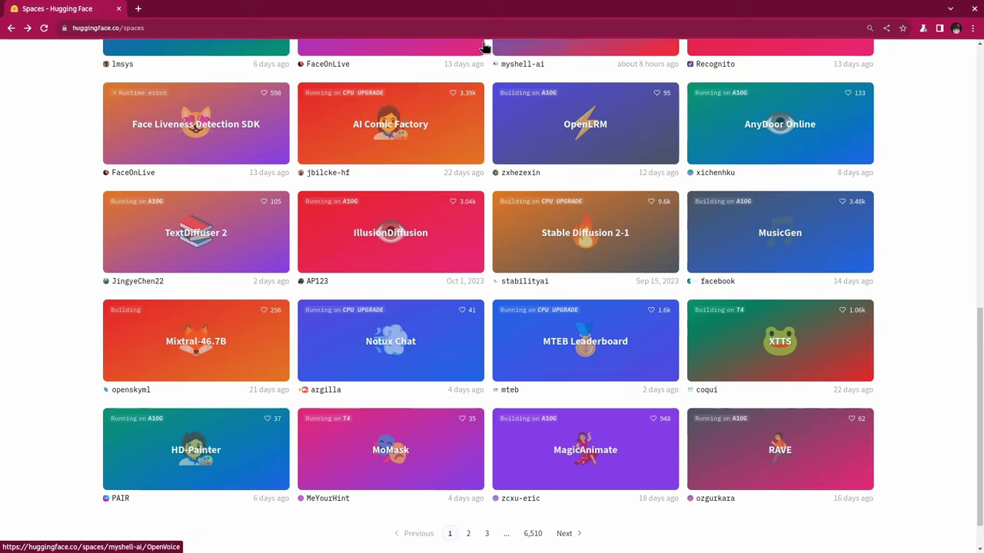
- Open the AI Comic Factory Space and choose the Japanese comic style
left_click(434, 157)
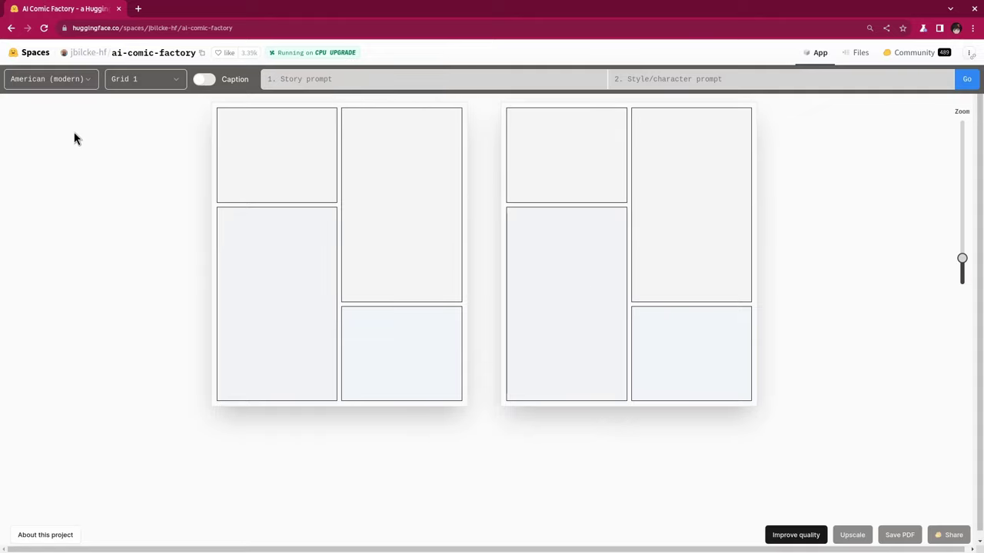
left_click(82, 84)
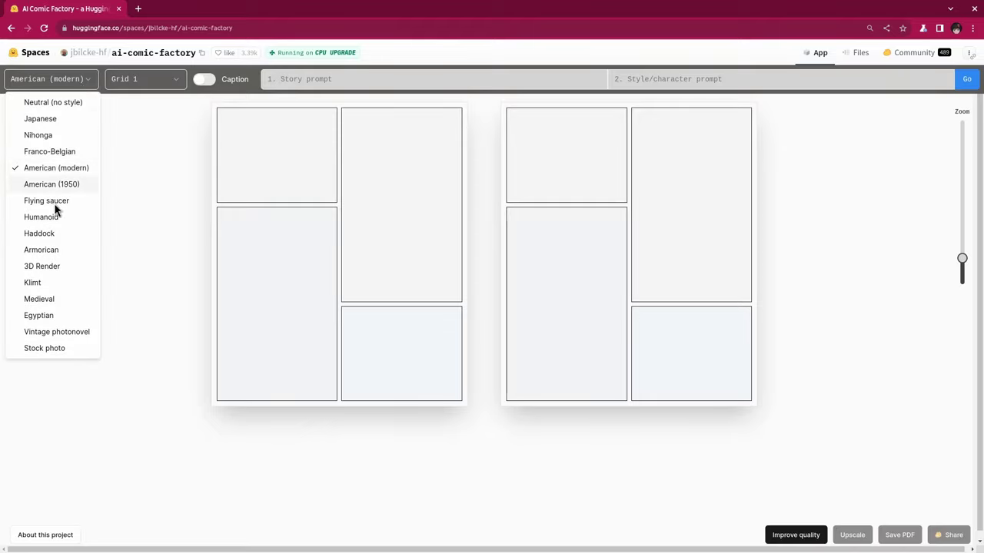
left_click(40, 119)
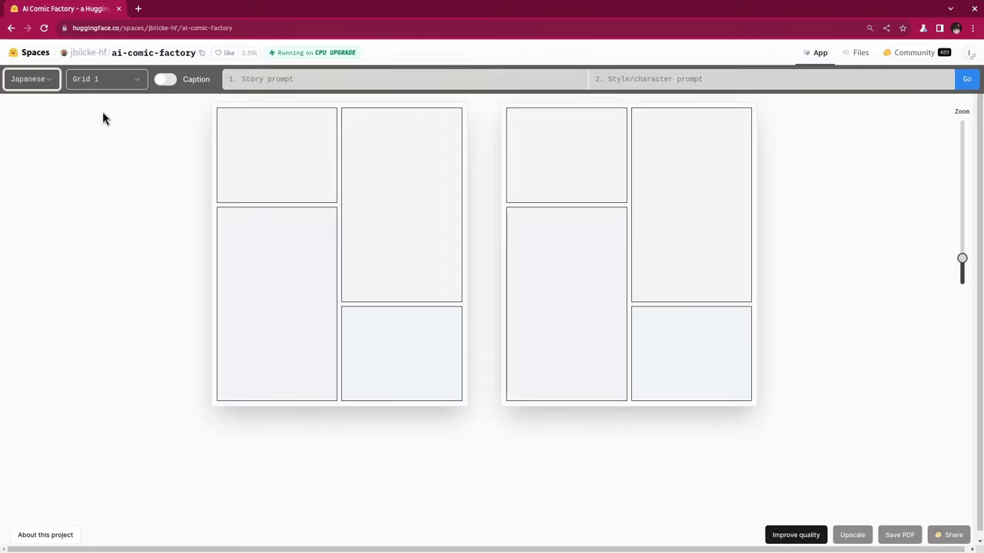
- Set both pages to the Grid 3 panel layout and turn captions on
left_click(114, 80)
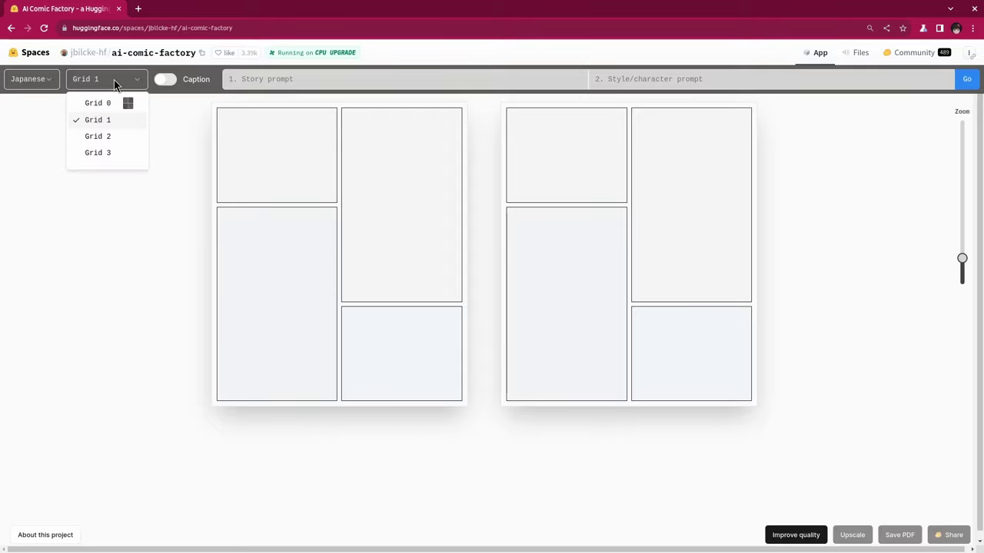
left_click(113, 135)
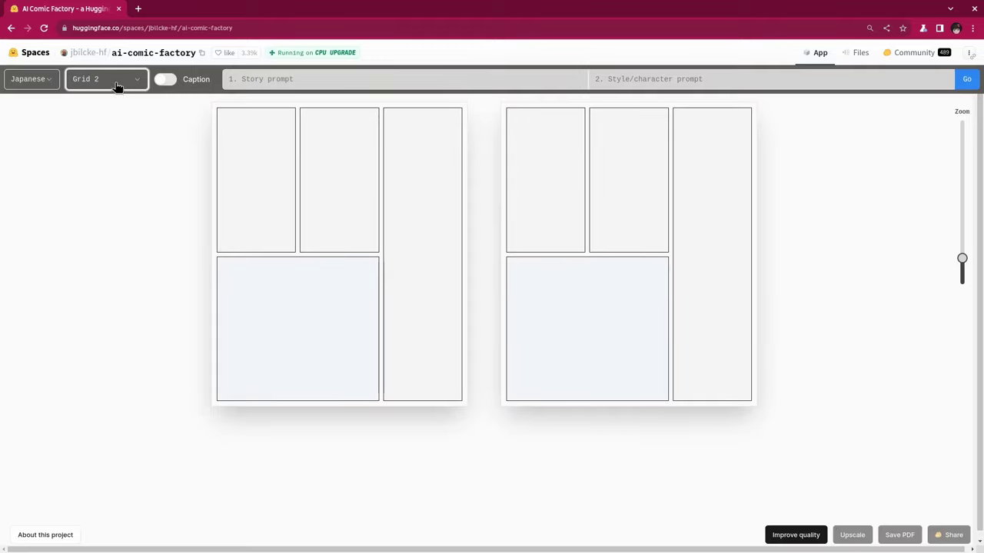
left_click(117, 87)
left_click(112, 152)
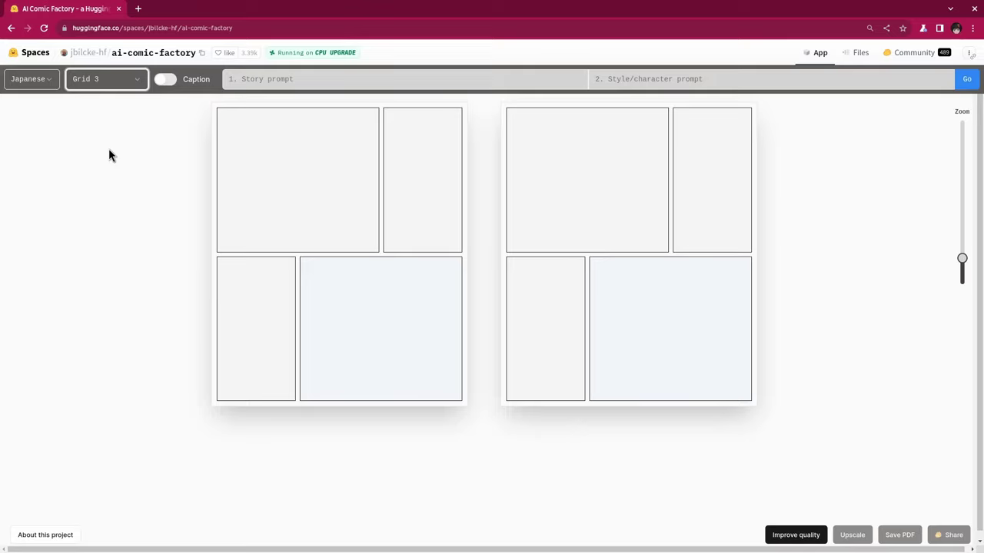
left_click(169, 80)
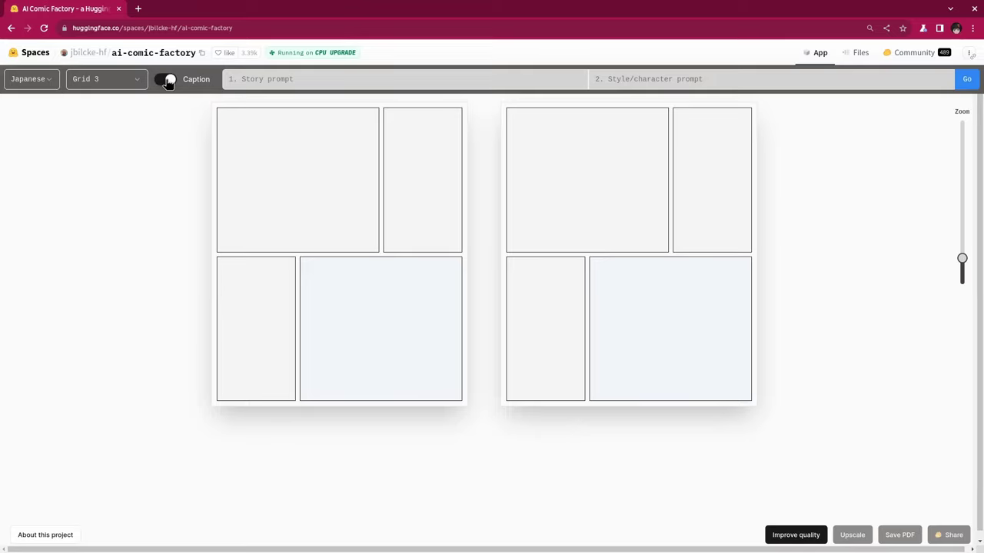
left_click(166, 80)
left_click(165, 80)
- Write the story prompt about a crash-weary Windows user who moves to Arch Linux
left_click(335, 80)
type("Brodie was a windows userrm but he was mad at")
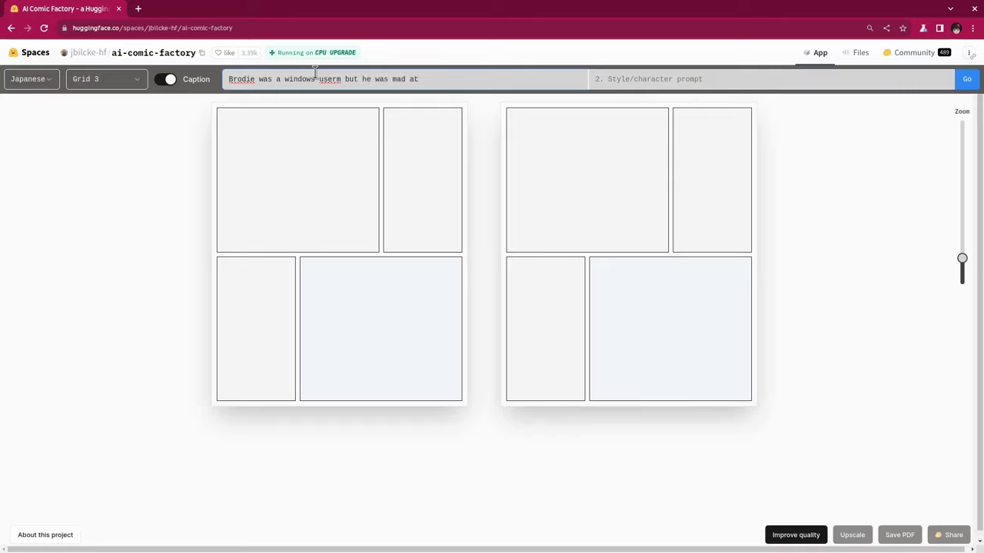
type(" windows becuase they were crus")
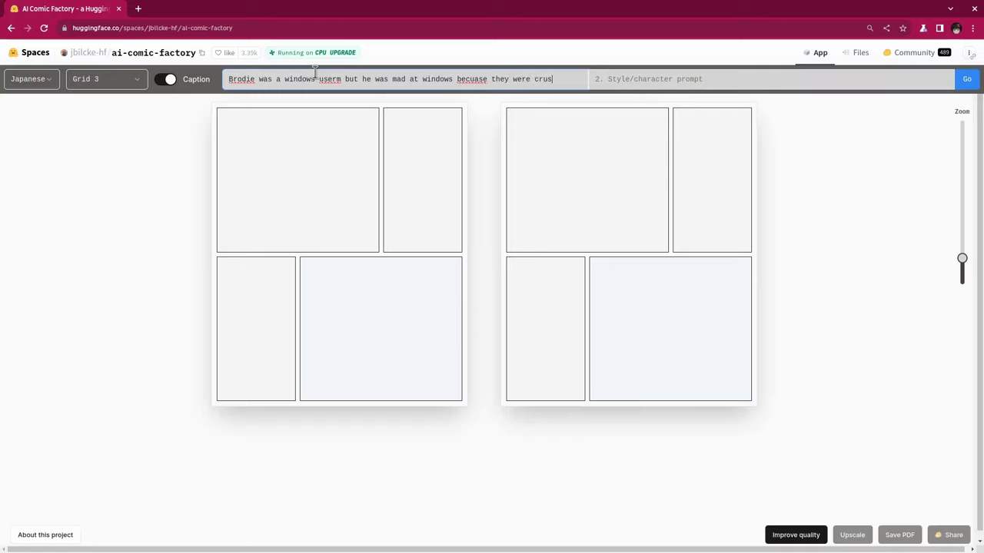
type("hing all the time")
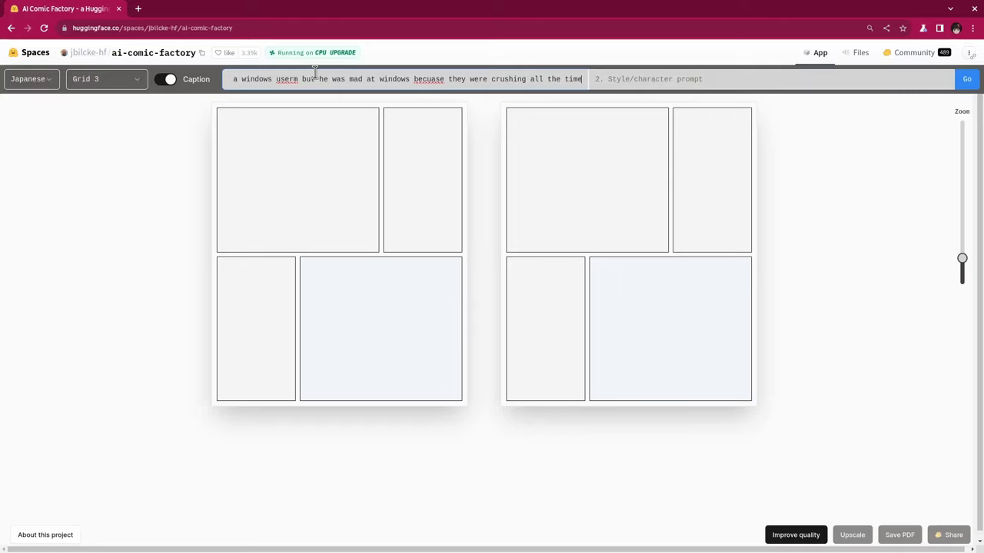
type(". So he de")
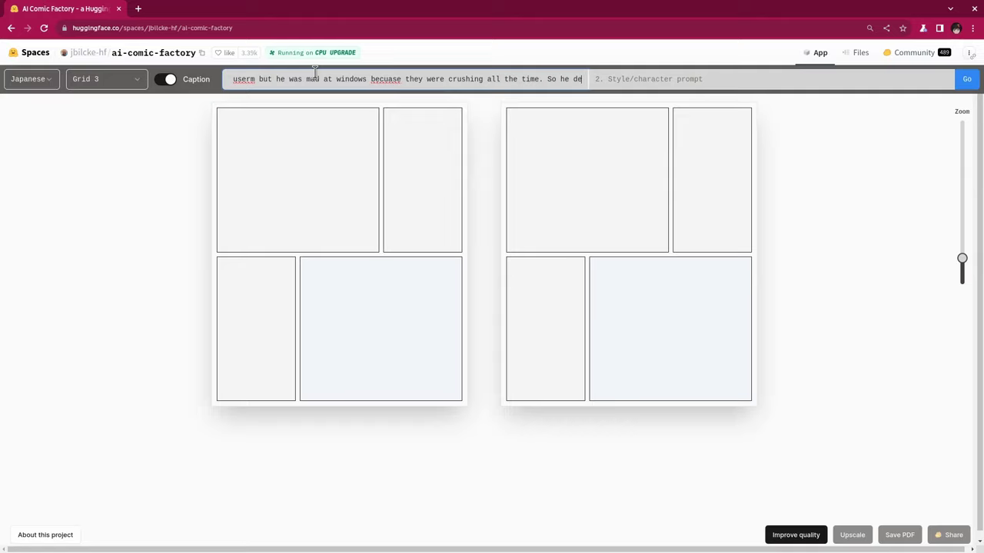
type("cided to switch")
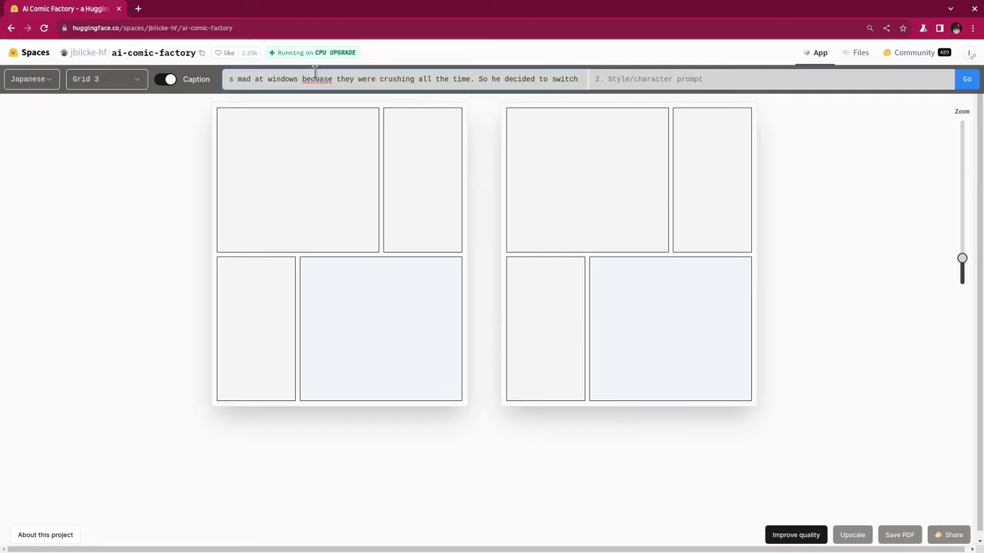
type(" to Ubuntu. But U")
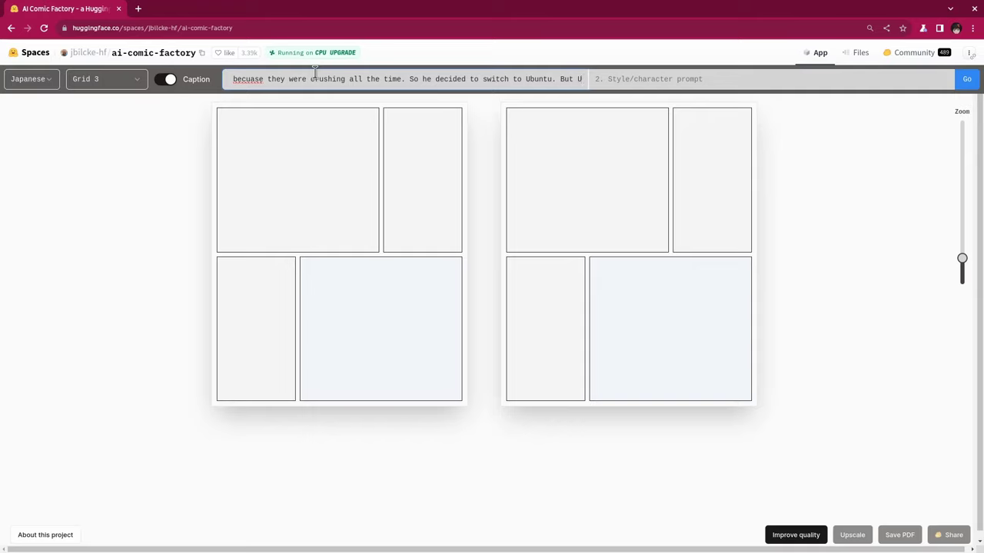
key("BackSpace")
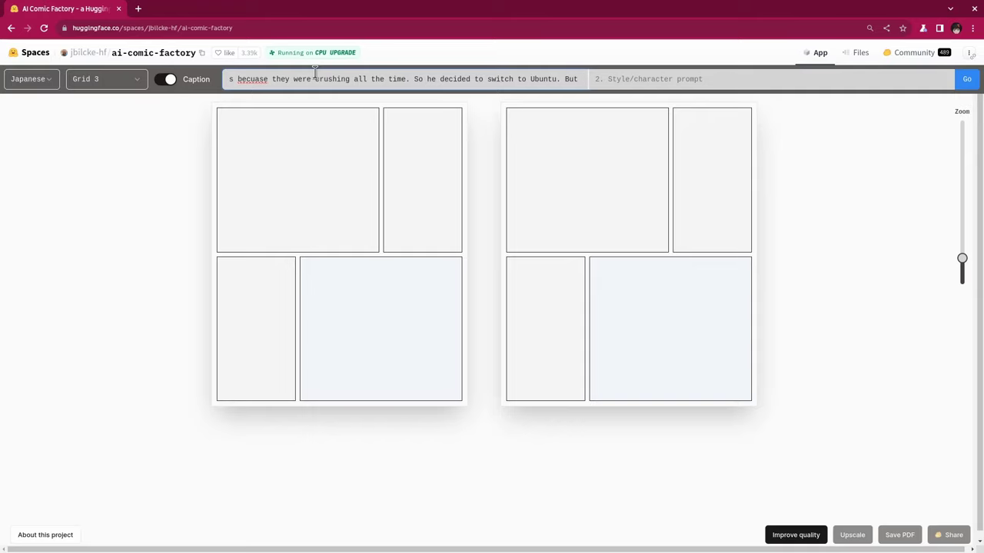
type("it")
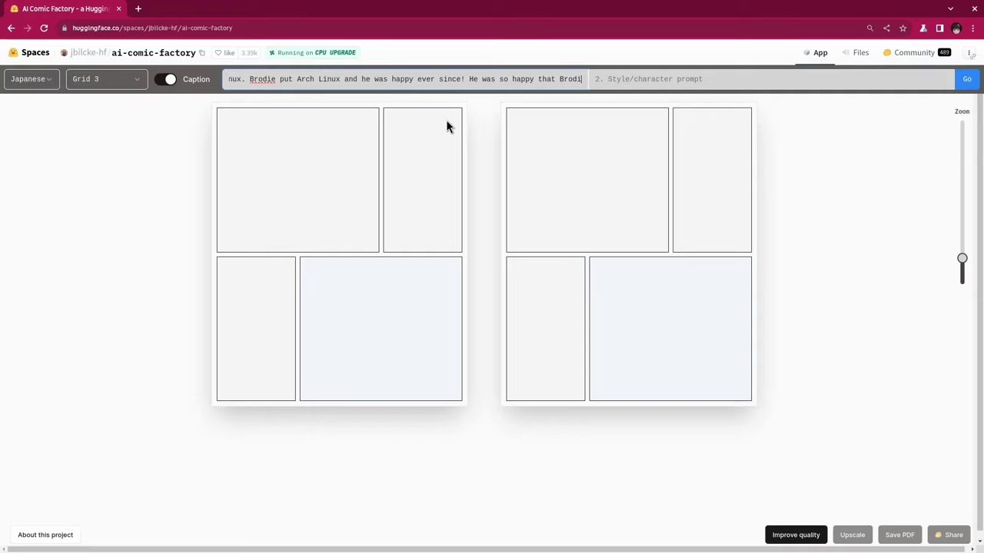
type("actually")
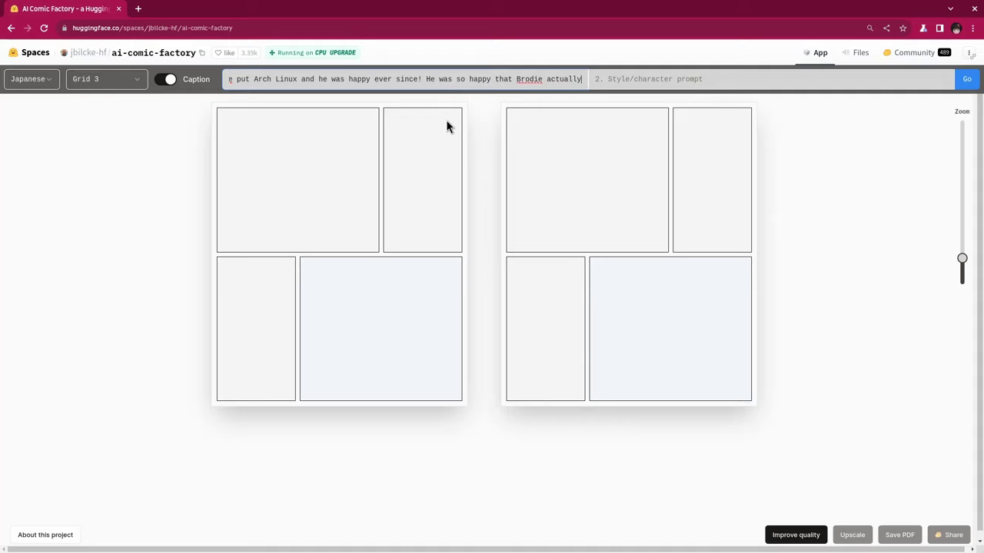
type(" kissed Mii!!")
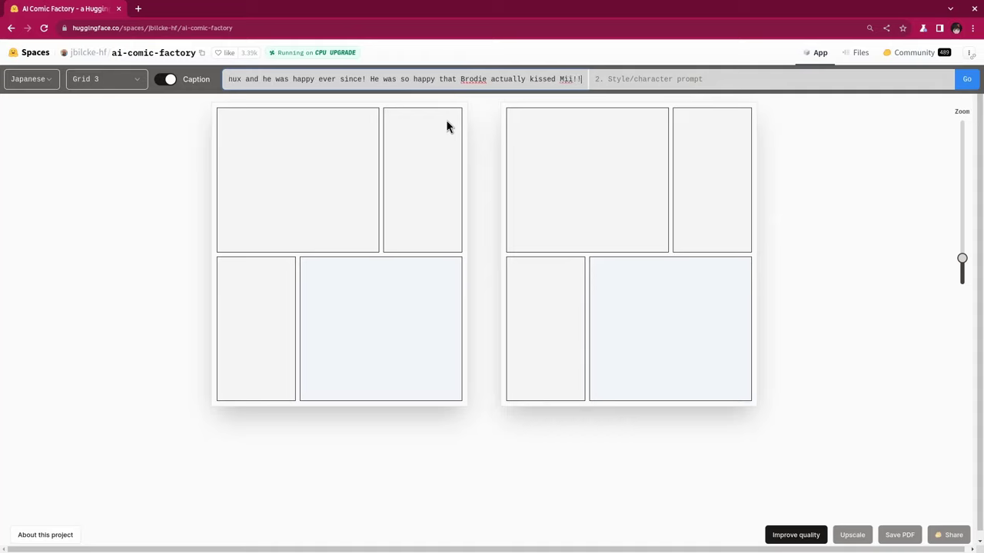
- Enter 'Anime, Manga' plus pasted hair and eye colour descriptions as the style prompt, then generate
key("Tab")
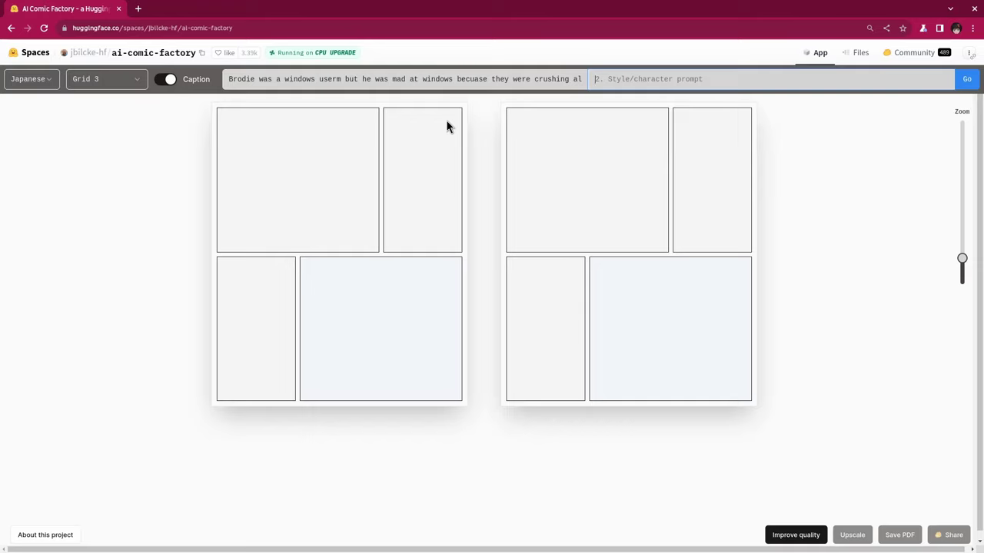
type("Anim,e")
key("BackSpace")
key("BackSpace")
type("m,e")
key("BackSpace")
key("BackSpace")
type("e")
key("ctrl+v")
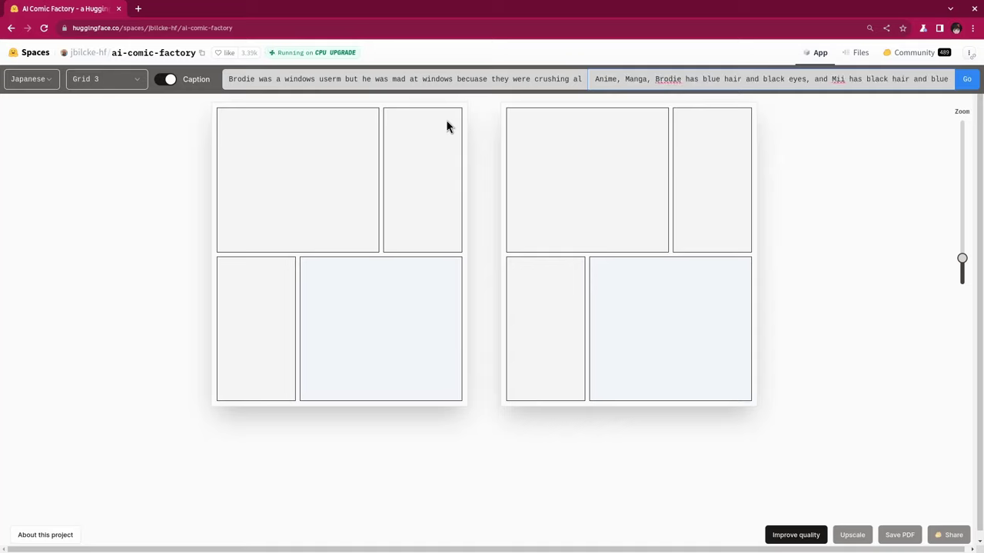
type("eyes")
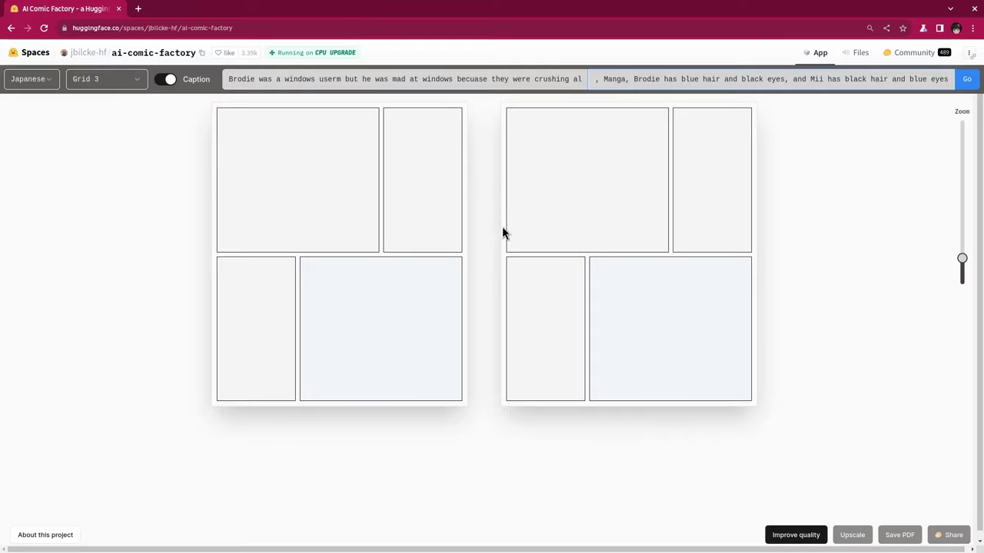
left_click(964, 82)
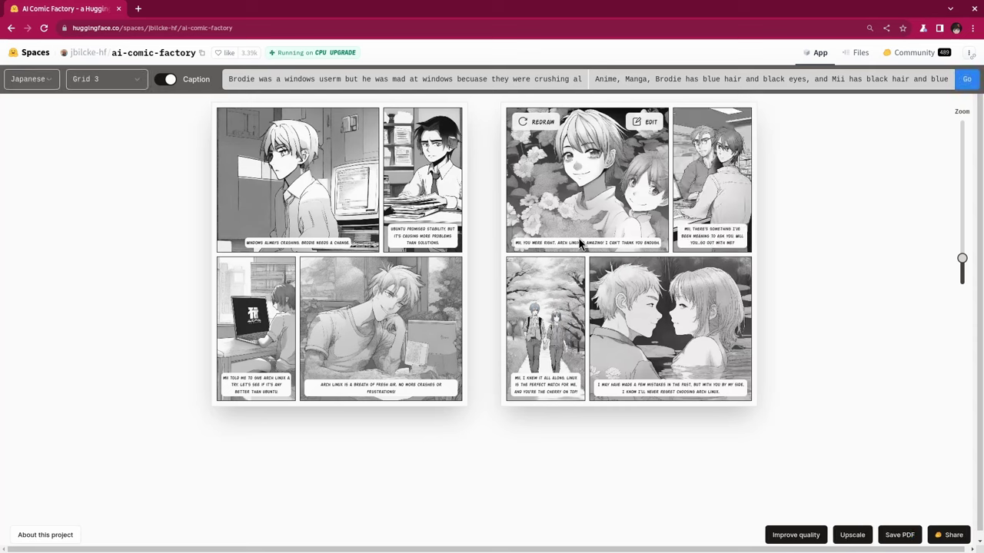
- Raise the zoom slider to enlarge both comic pages and inspect the panels
mouse_move(342, 201)
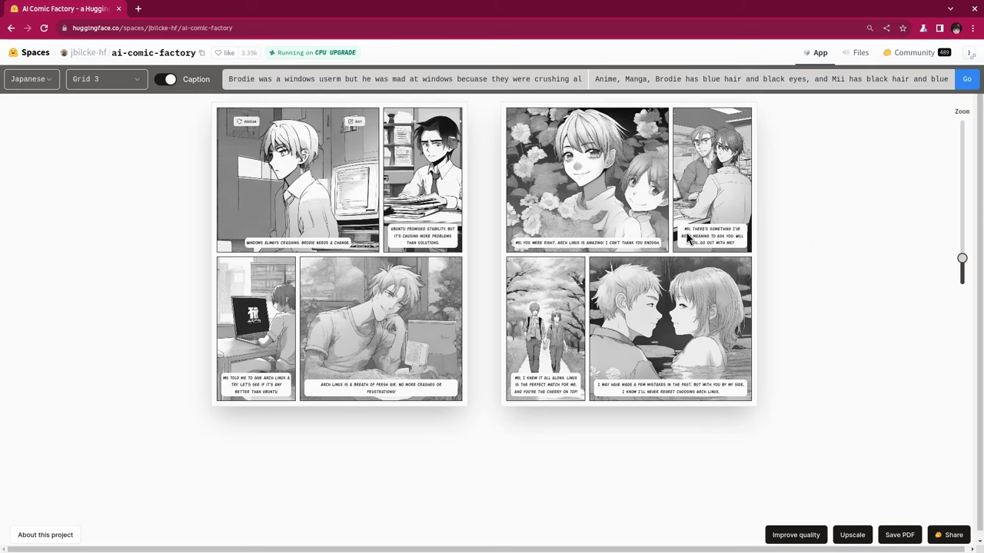
left_click_drag(960, 261, 960, 250)
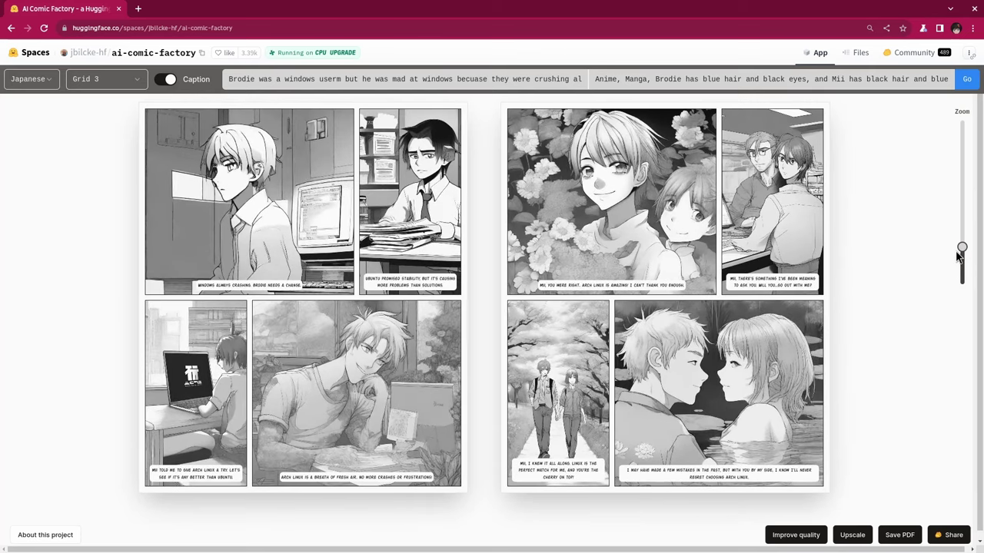
mouse_move(281, 188)
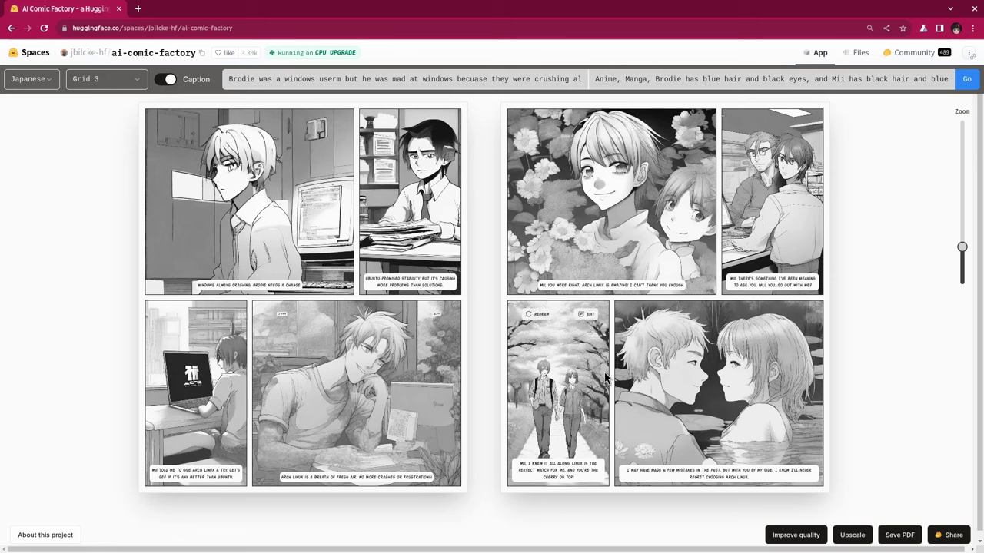
mouse_move(606, 203)
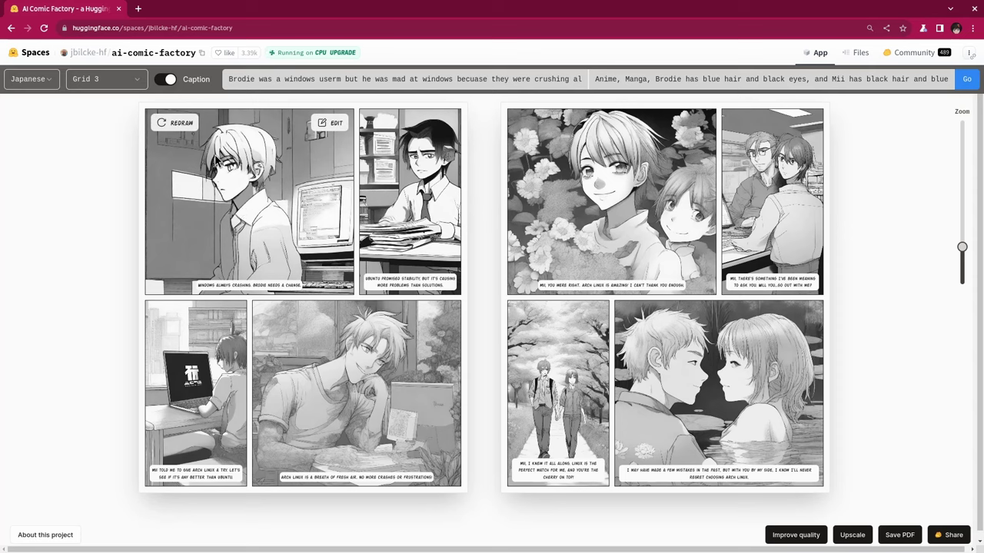
- Redraw the first panel's image, then view its prompt and cancel without changes
left_click(180, 122)
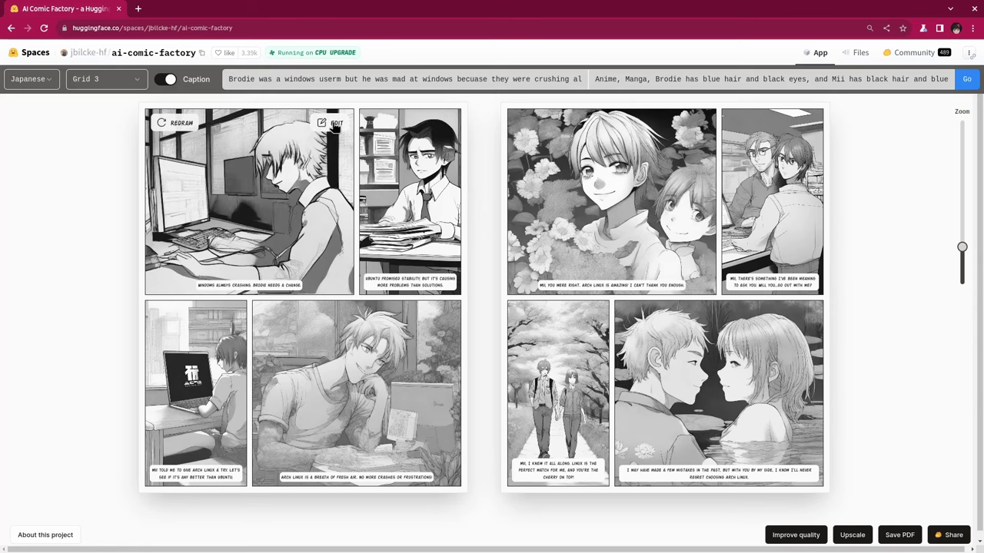
left_click(333, 122)
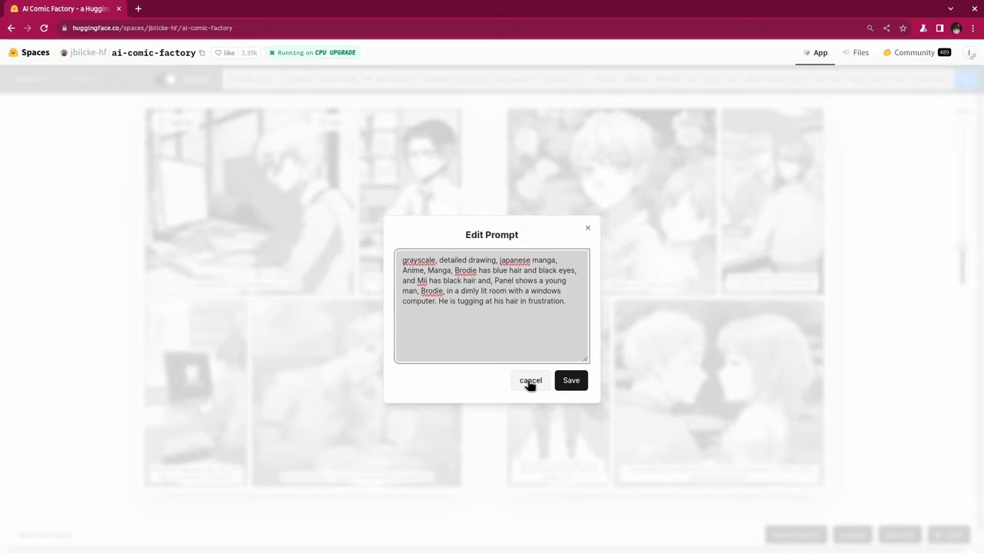
left_click(530, 381)
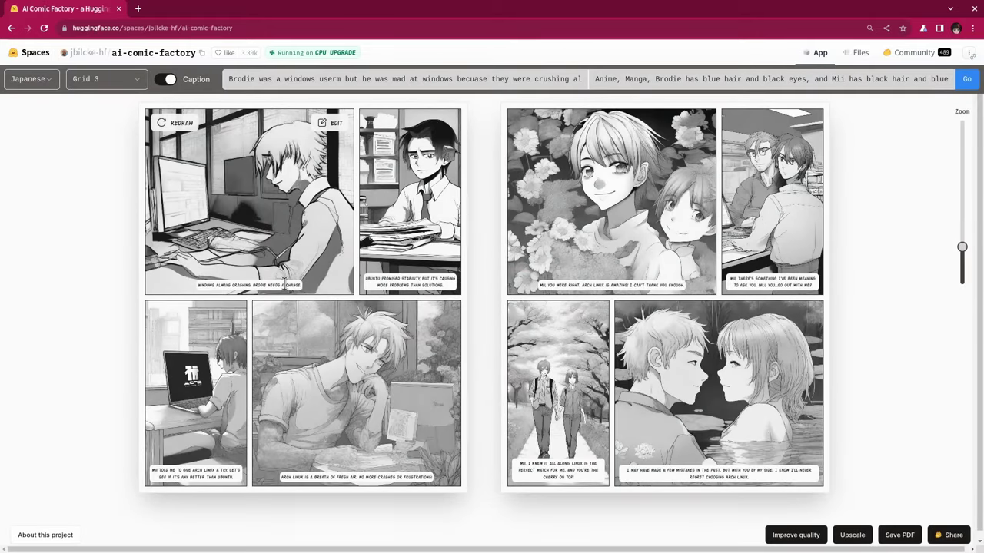
- Replace the first panel's caption with the text 'fadsfs as as a dasd'
triple_click(284, 284)
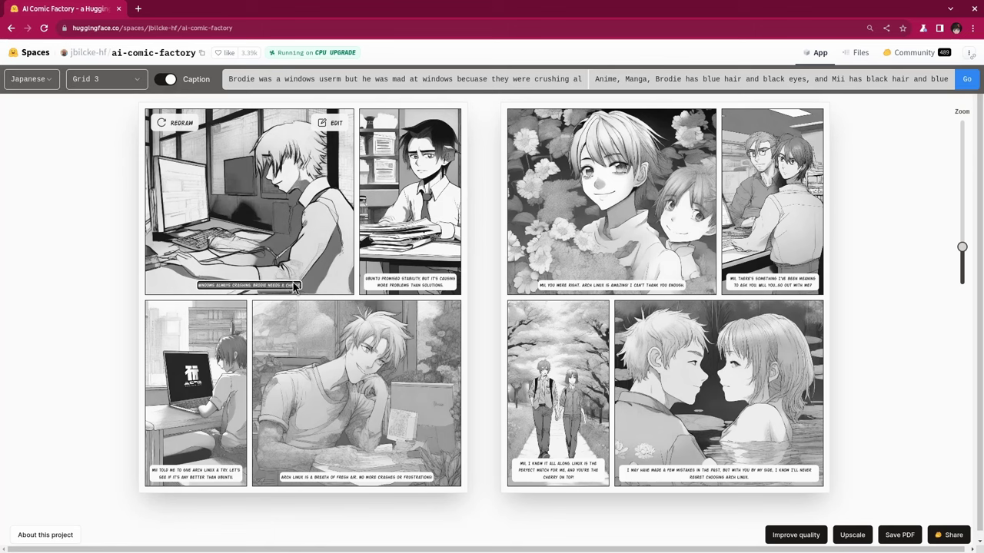
type("fadsfs as as a")
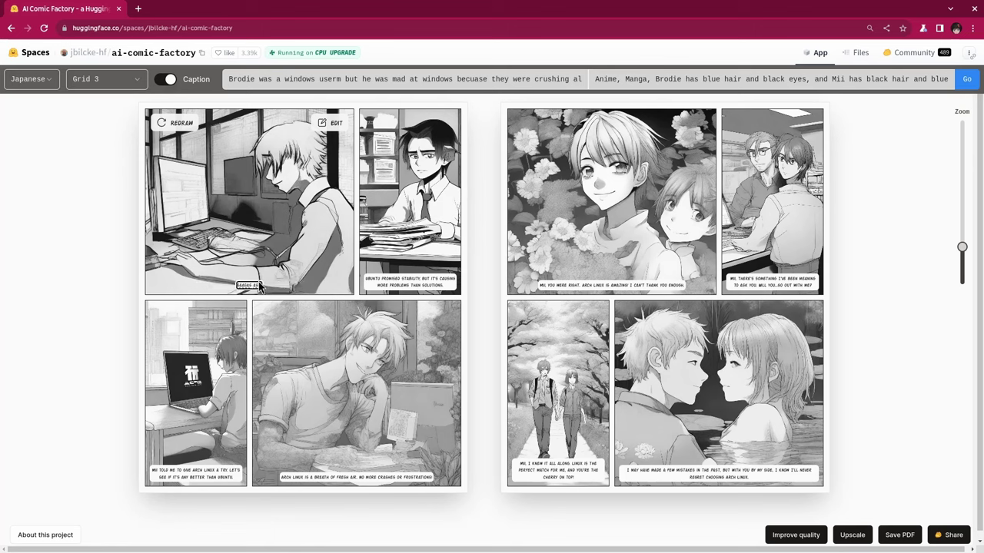
type(" dasd")
key("Return")
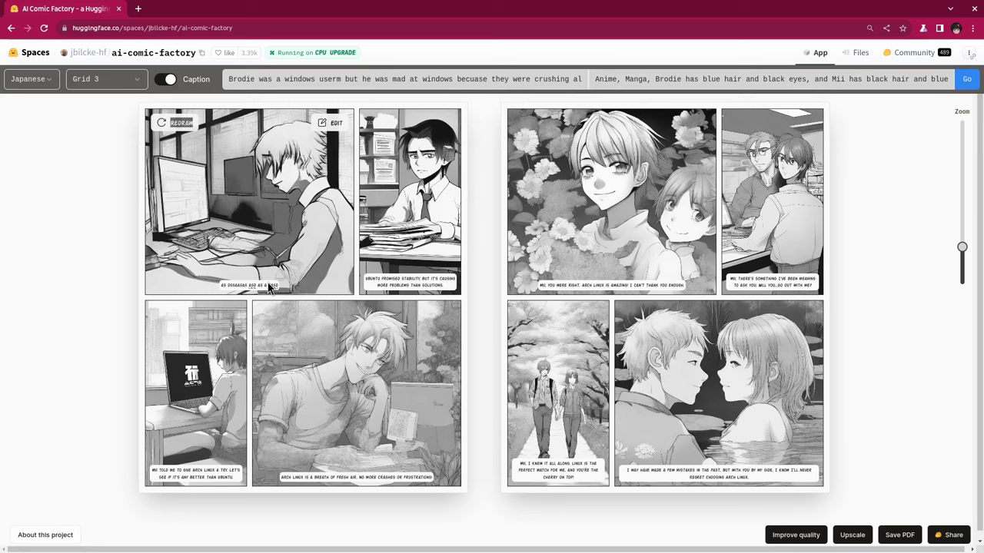